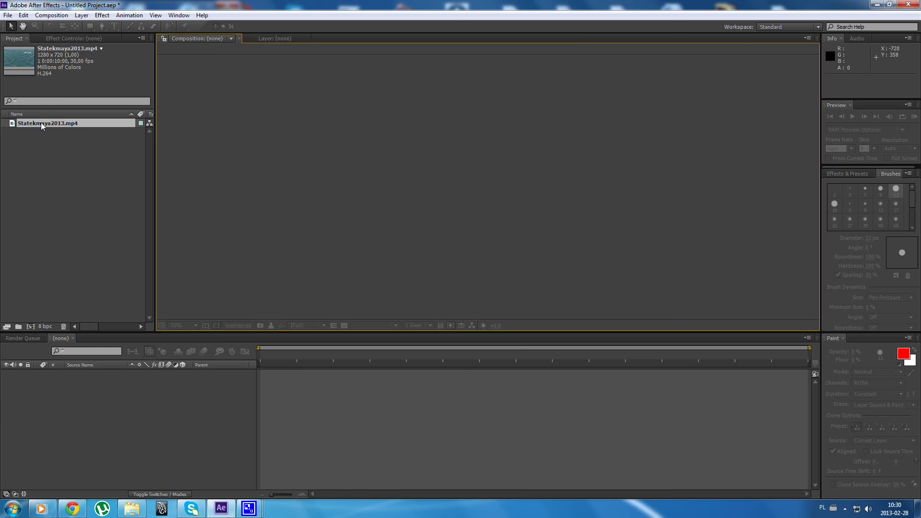
# - Build the Statekmaya2013 composition (1280 x 720, 30 fps, 10 s) from Statekmaya2013.mp4
pyautogui.moveTo(41, 123); pyautogui.dragTo(31, 325)
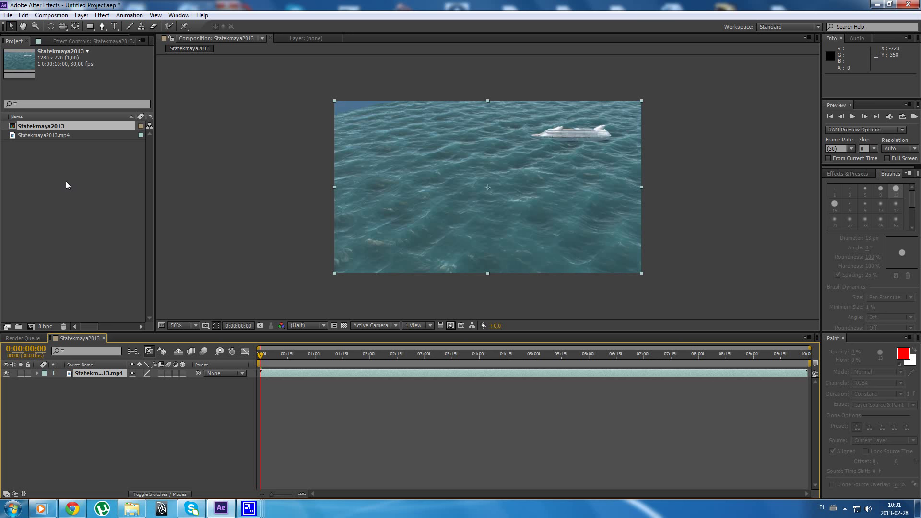
pyautogui.click(66, 185)
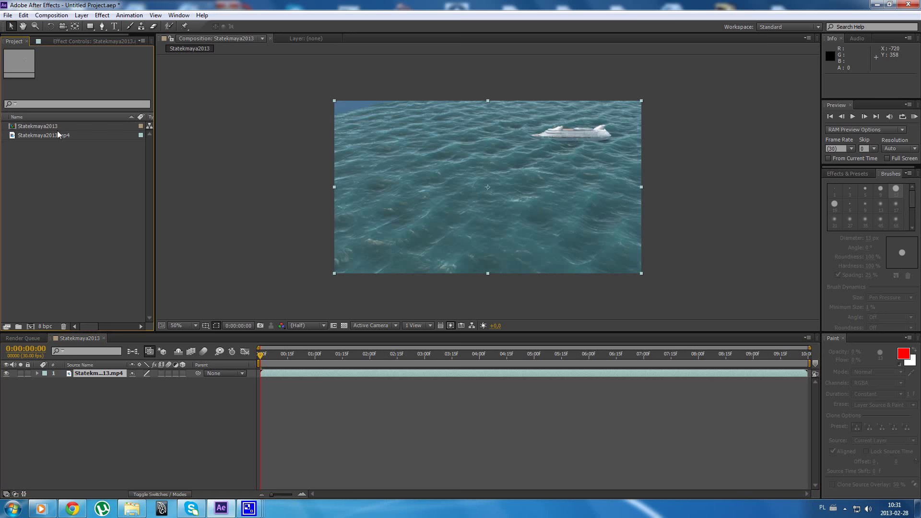
pyautogui.click(23, 15)
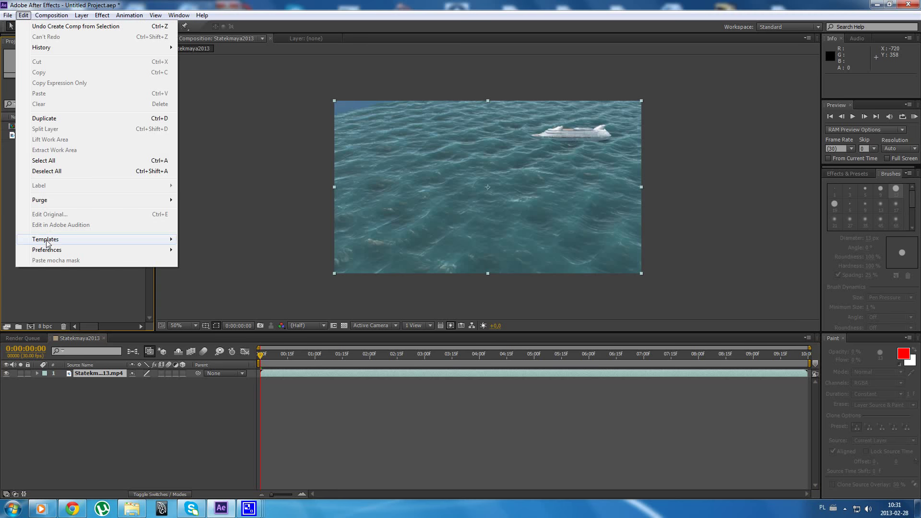
pyautogui.moveTo(48, 242)
pyautogui.moveTo(93, 250)
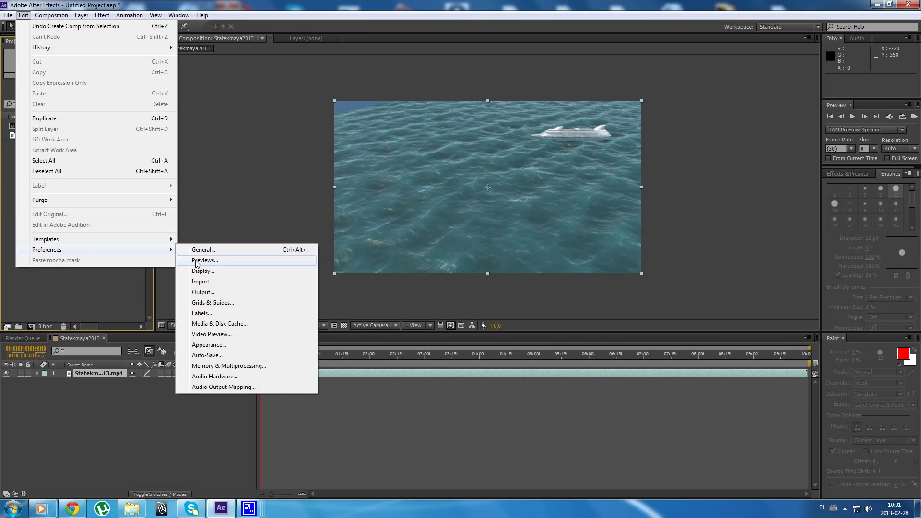
pyautogui.click(196, 261)
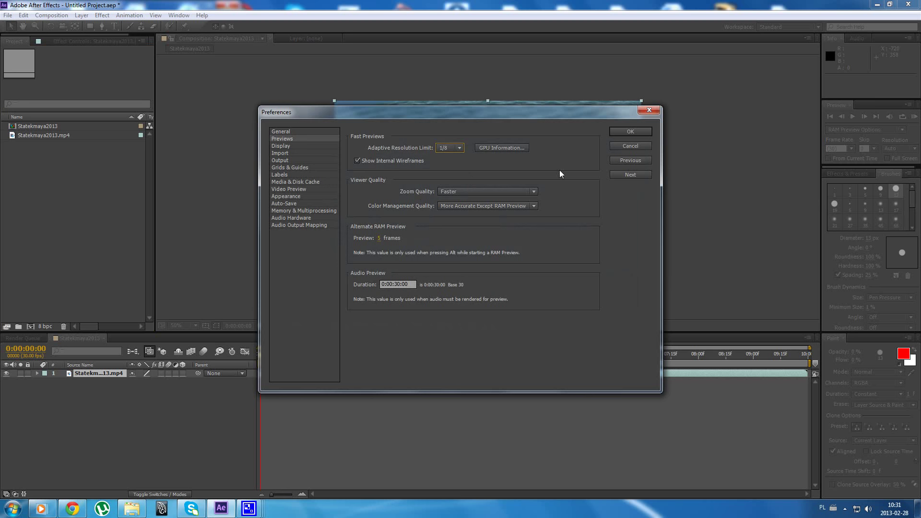
pyautogui.click(501, 147)
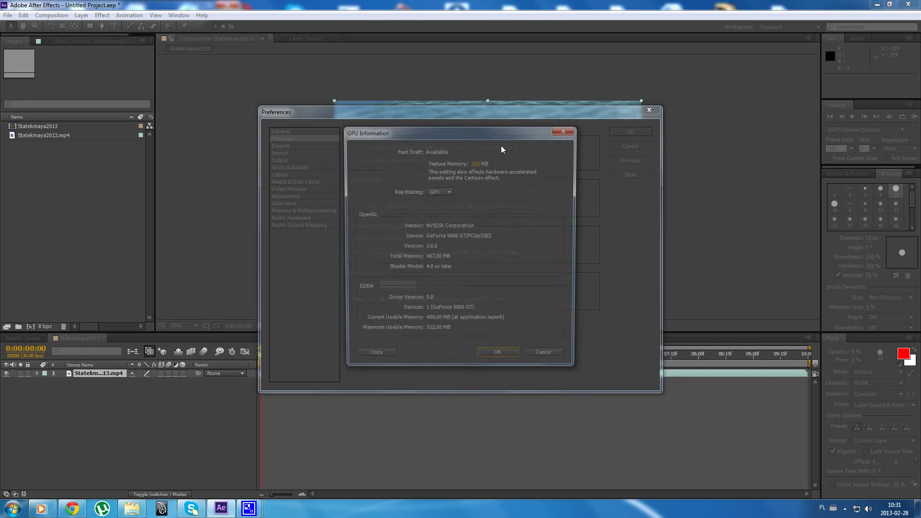
pyautogui.click(444, 190)
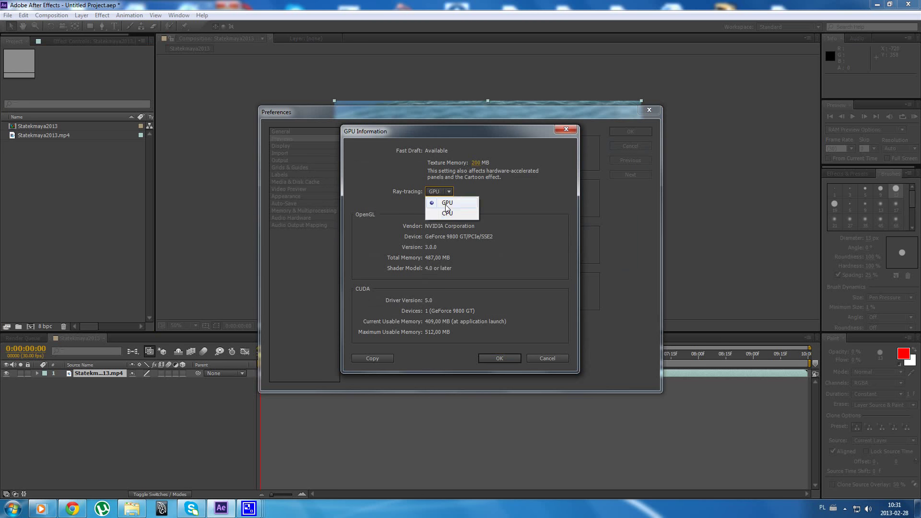
pyautogui.click(445, 209)
pyautogui.click(446, 194)
pyautogui.click(446, 203)
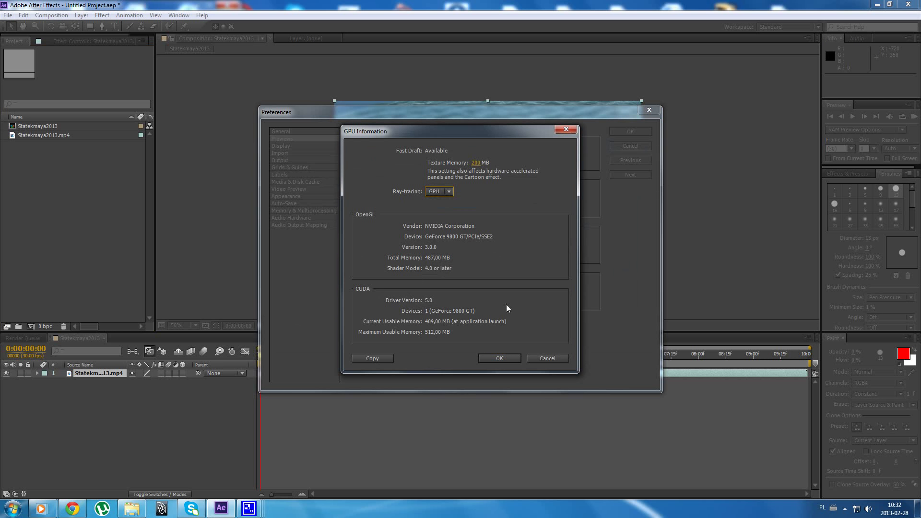
pyautogui.click(494, 357)
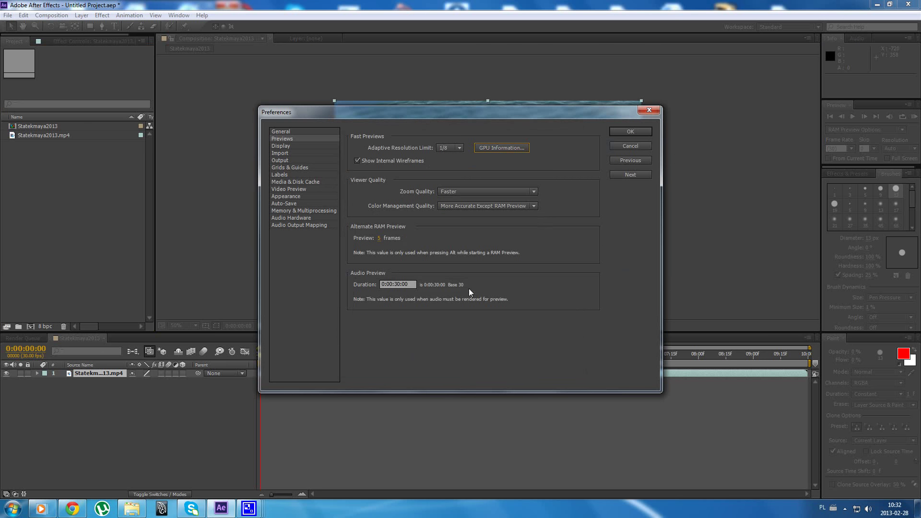
pyautogui.click(624, 130)
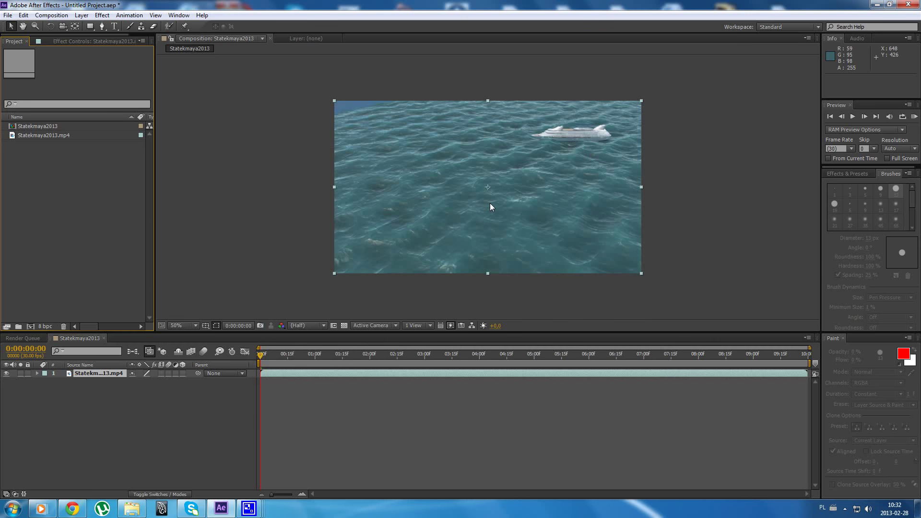
# - Scroll through the NVIDIA CUDA GPUs page's GeForce and Quadro compute-capability tables in Chrome
pyautogui.click(72, 508)
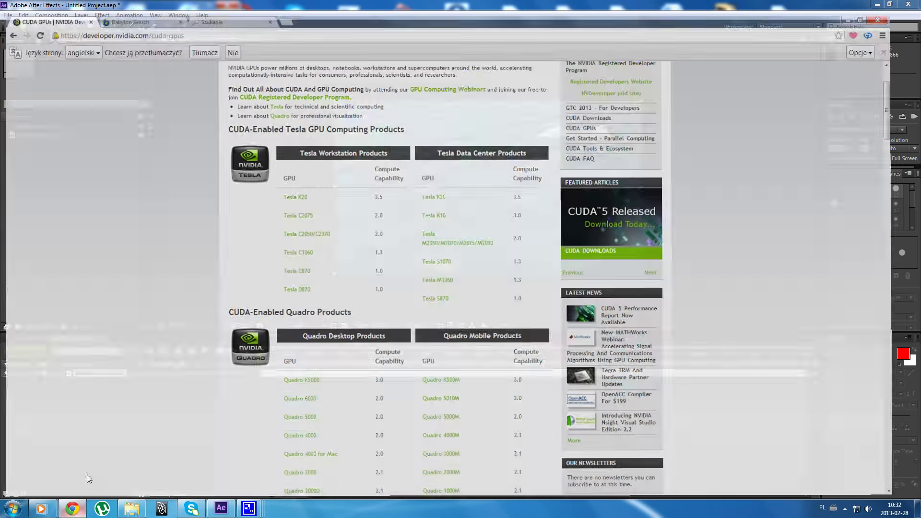
pyautogui.scroll(-3, 328, 169)
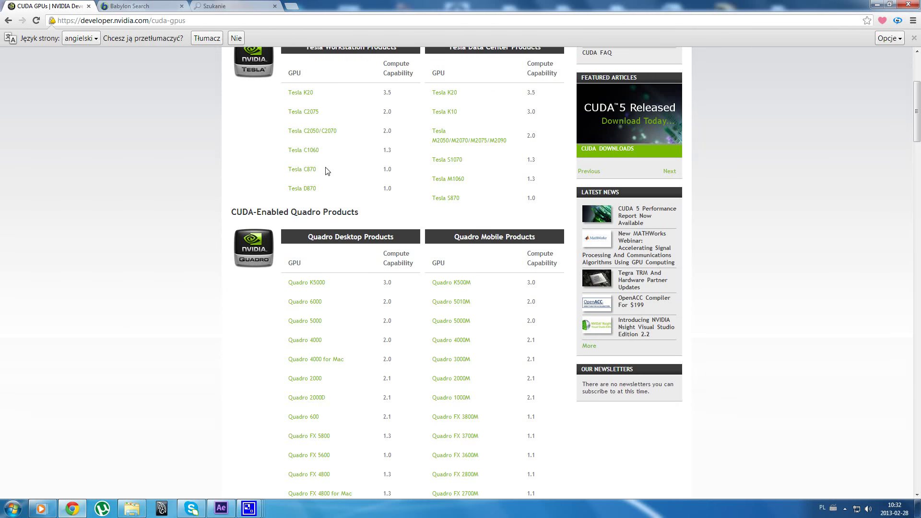
pyautogui.scroll(-1, 329, 171)
pyautogui.scroll(-1, 328, 171)
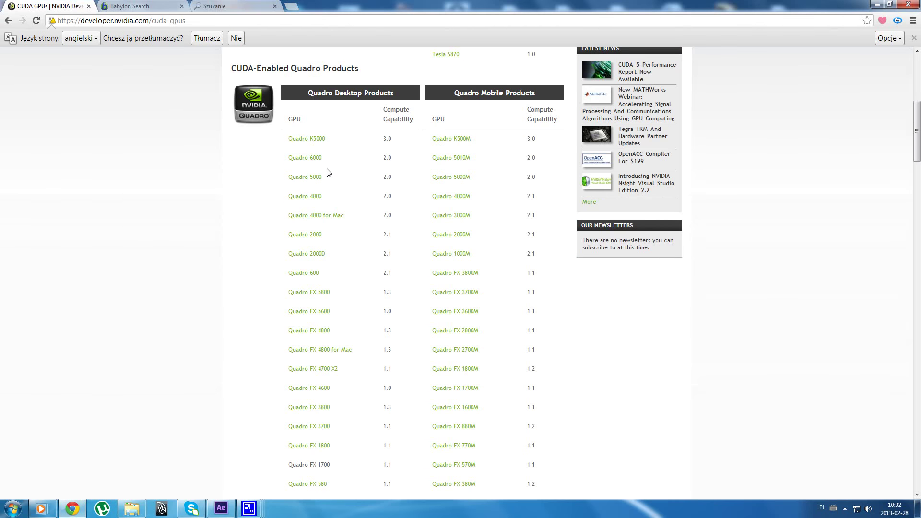
pyautogui.scroll(5, 330, 173)
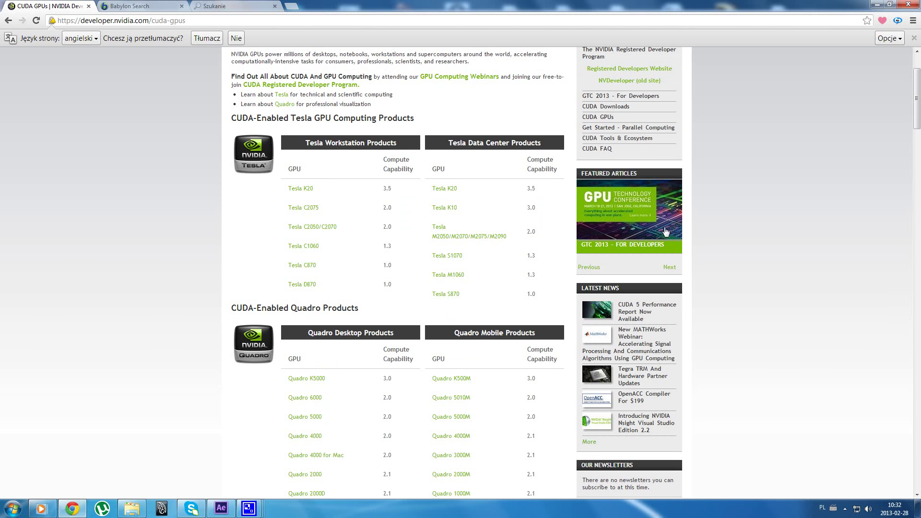
pyautogui.scroll(-4, 384, 294)
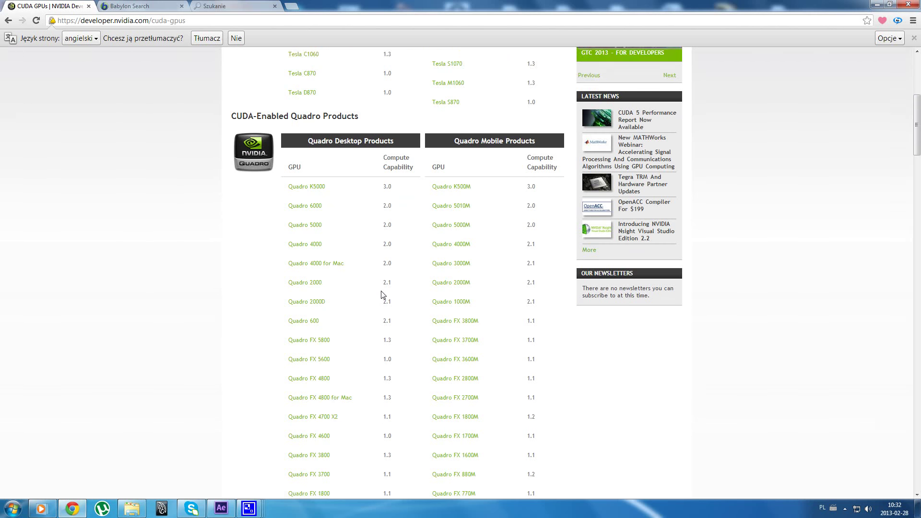
pyautogui.scroll(-3, 384, 294)
pyautogui.scroll(-2, 384, 294)
pyautogui.scroll(-4, 384, 293)
pyautogui.scroll(-5, 384, 294)
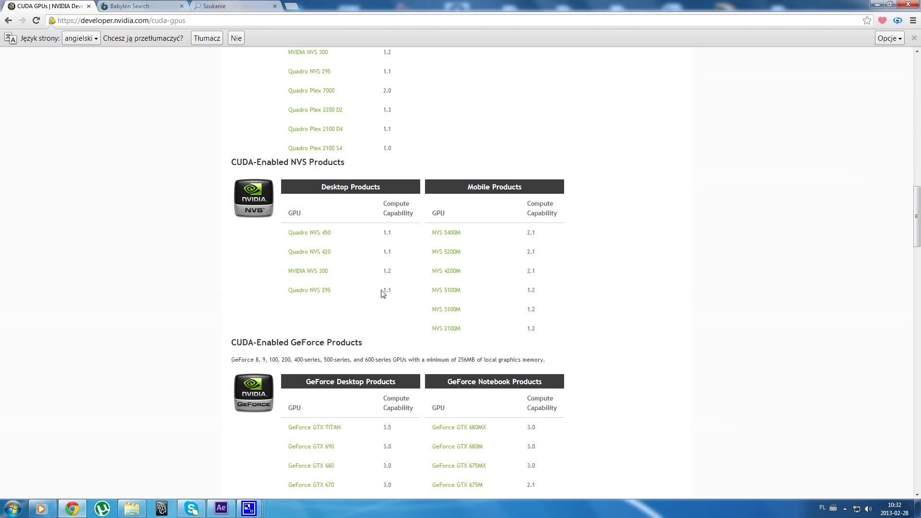
pyautogui.scroll(-1, 383, 294)
pyautogui.scroll(-4, 384, 294)
pyautogui.scroll(-4, 384, 293)
pyautogui.scroll(-2, 383, 293)
pyautogui.scroll(-3, 383, 293)
pyautogui.scroll(-4, 383, 293)
pyautogui.scroll(-1, 384, 292)
pyautogui.scroll(-6, 384, 291)
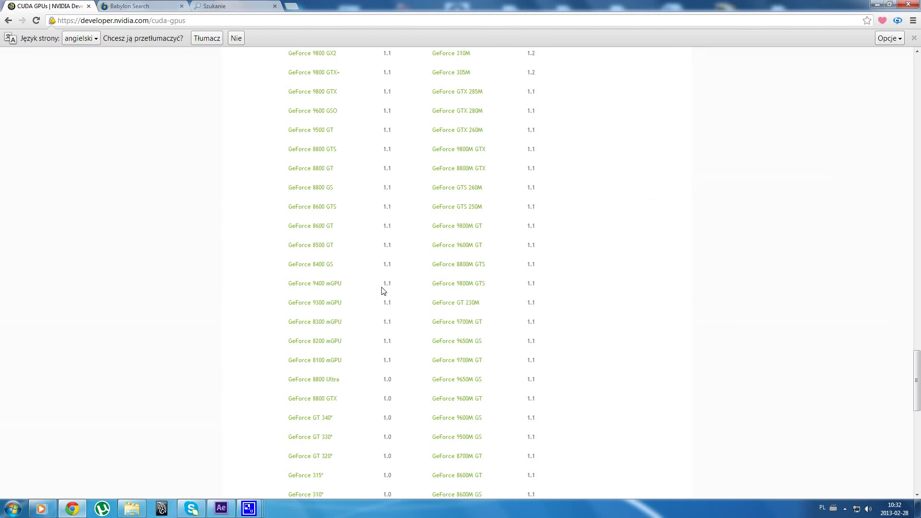
pyautogui.scroll(-3, 384, 290)
pyautogui.scroll(-4, 383, 289)
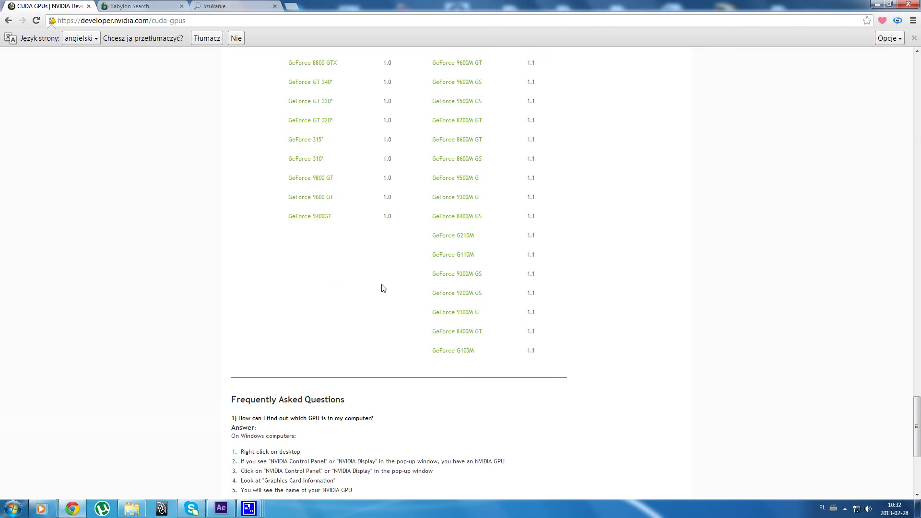
pyautogui.scroll(-4, 383, 288)
pyautogui.scroll(-1, 383, 288)
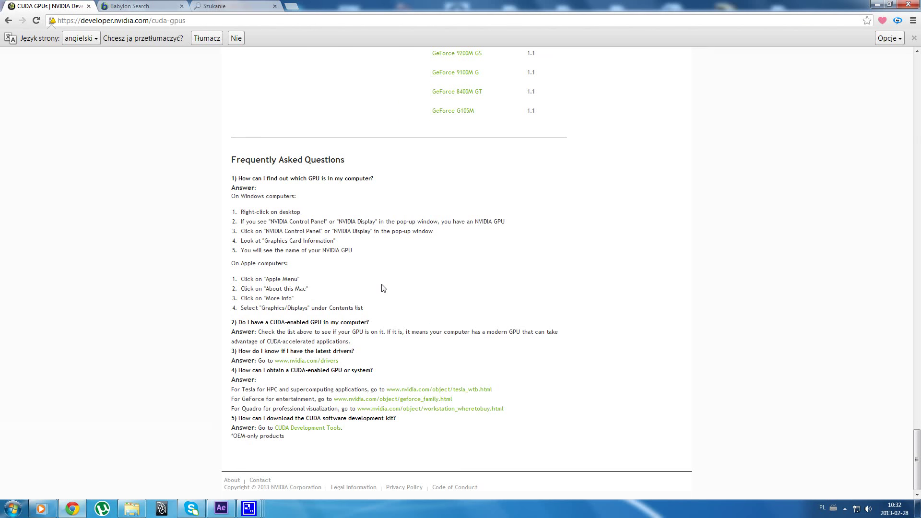
pyautogui.scroll(3, 383, 289)
pyautogui.scroll(2, 383, 286)
pyautogui.scroll(3, 383, 286)
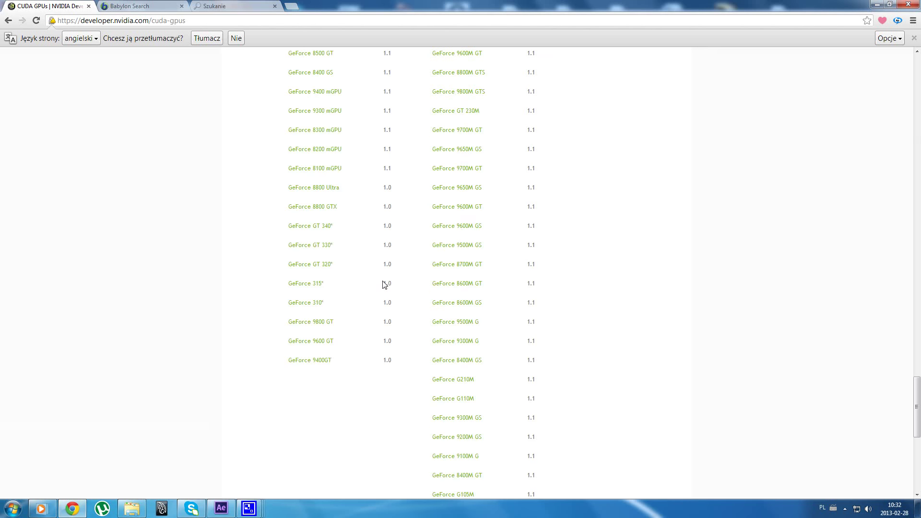
pyautogui.scroll(2, 270, 336)
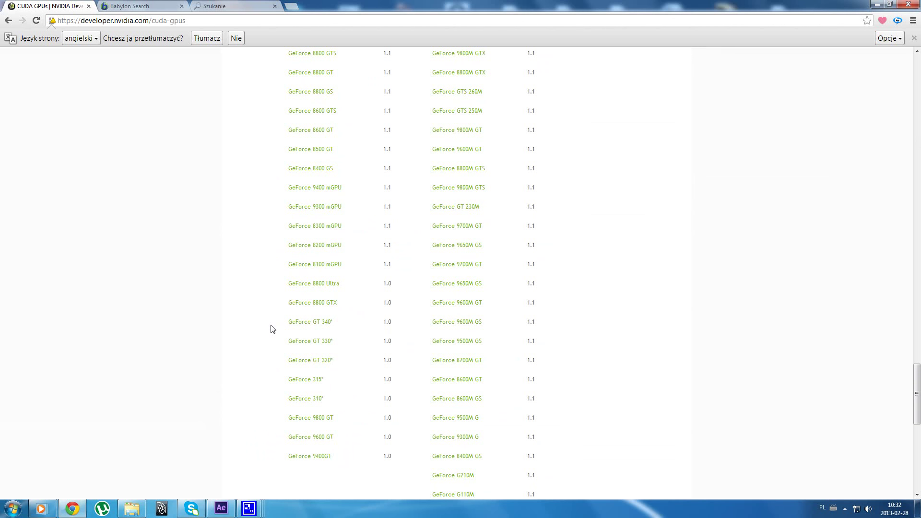
pyautogui.scroll(2, 288, 309)
pyautogui.scroll(2, 306, 299)
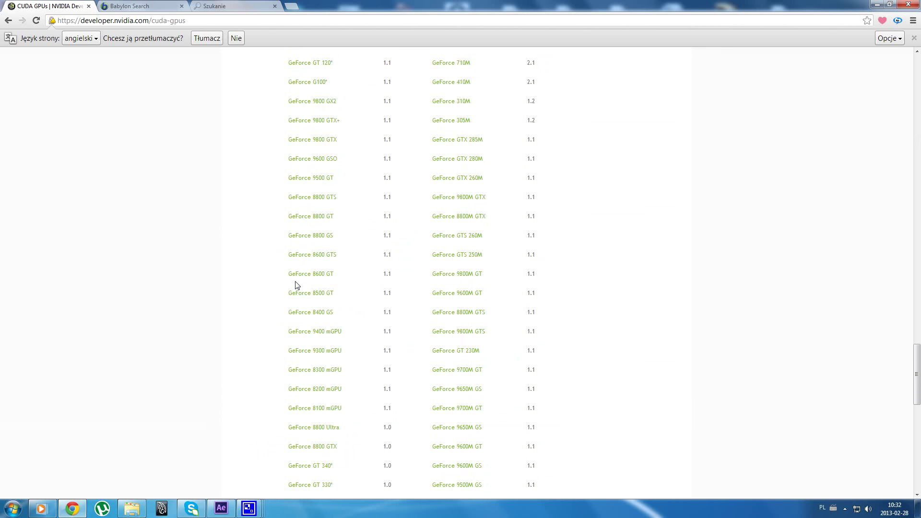
pyautogui.scroll(2, 300, 288)
pyautogui.scroll(3, 295, 282)
pyautogui.scroll(4, 295, 282)
pyautogui.scroll(3, 295, 282)
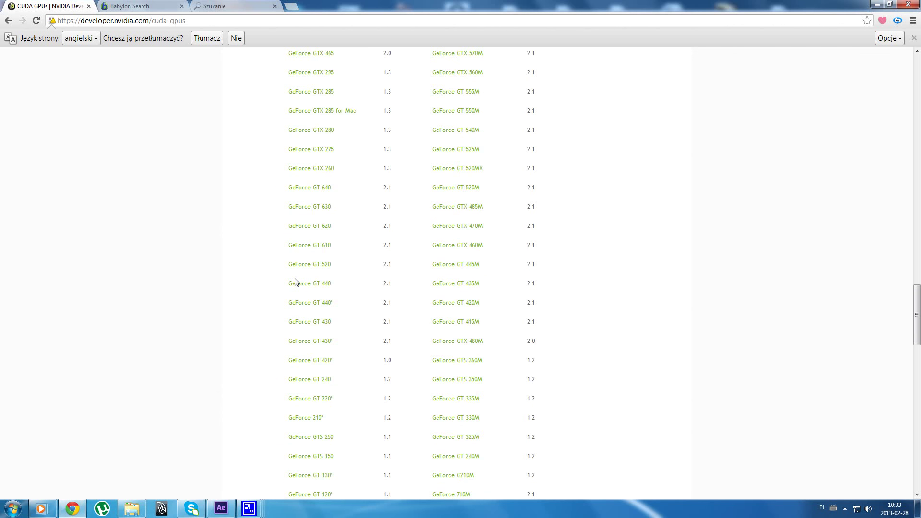
pyautogui.scroll(5, 296, 282)
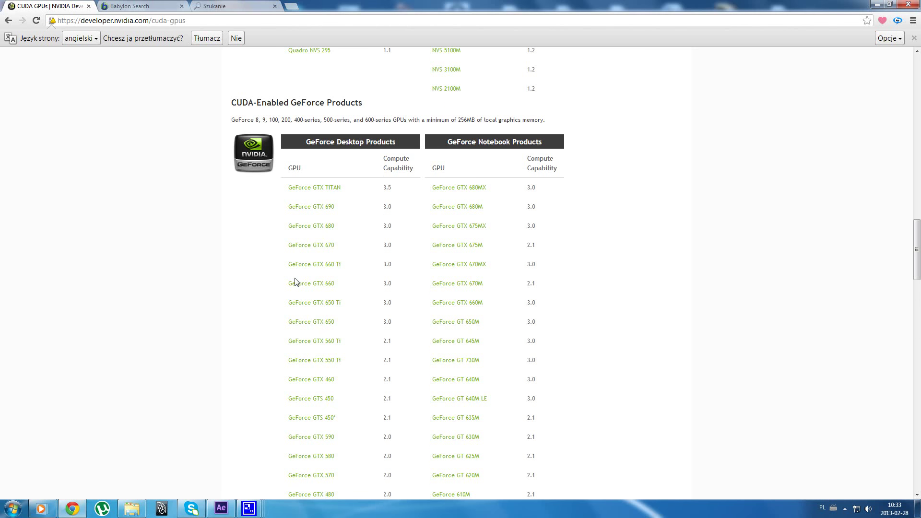
pyautogui.scroll(5, 295, 282)
pyautogui.scroll(3, 295, 282)
pyautogui.scroll(4, 295, 282)
pyautogui.scroll(4, 295, 282)
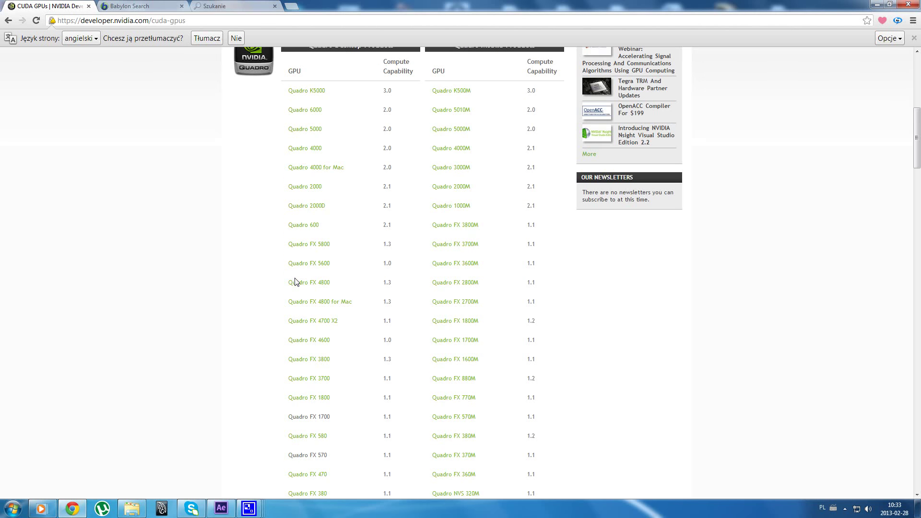
pyautogui.scroll(2, 295, 282)
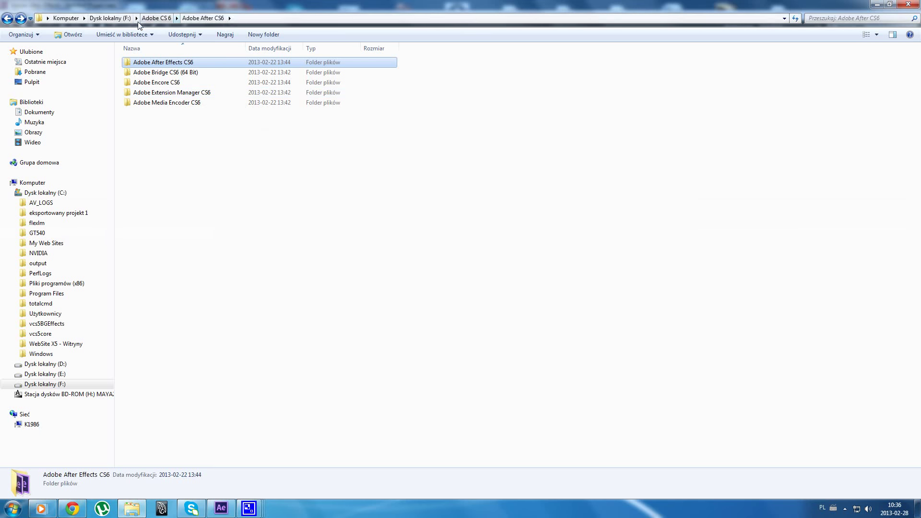
# - Go into Adobe After Effects CS6 > Support Files and jump to files starting with 'ray'
pyautogui.doubleClick(147, 64)
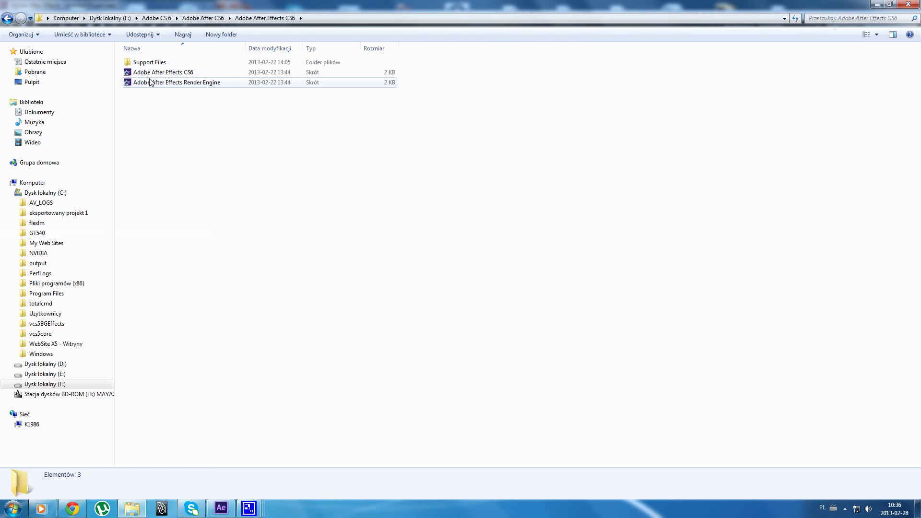
pyautogui.doubleClick(153, 63)
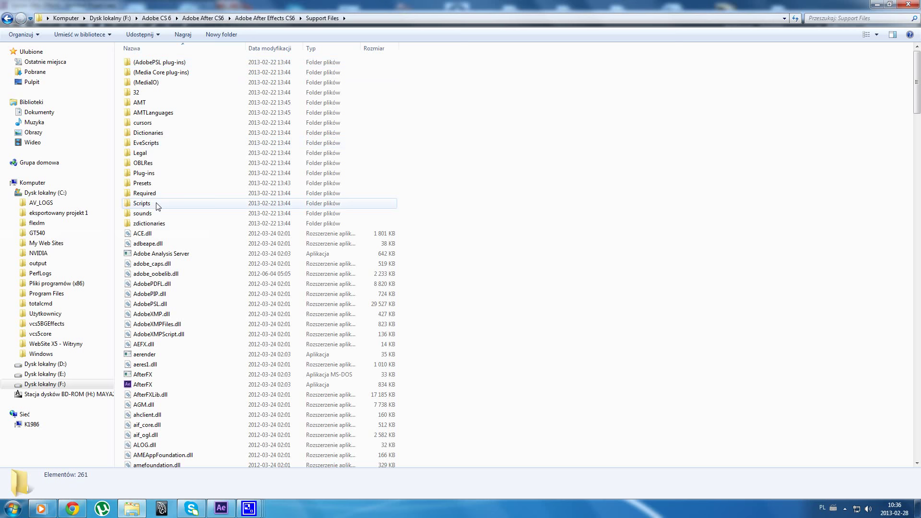
pyautogui.write('ray')
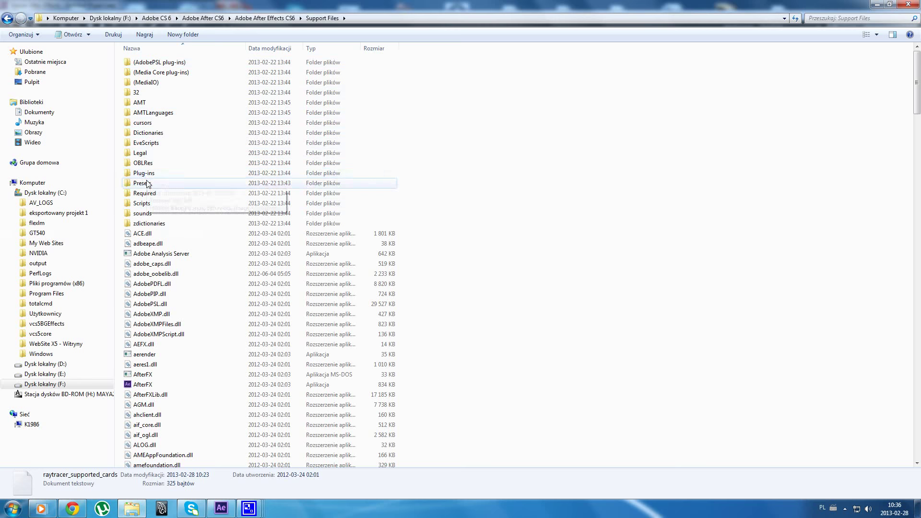
# - Open intel_ogl_supported_cards in Notepad to read its Intel card list
pyautogui.scroll(-11, 143, 176)
pyautogui.scroll(-4, 148, 178)
pyautogui.scroll(-4, 149, 175)
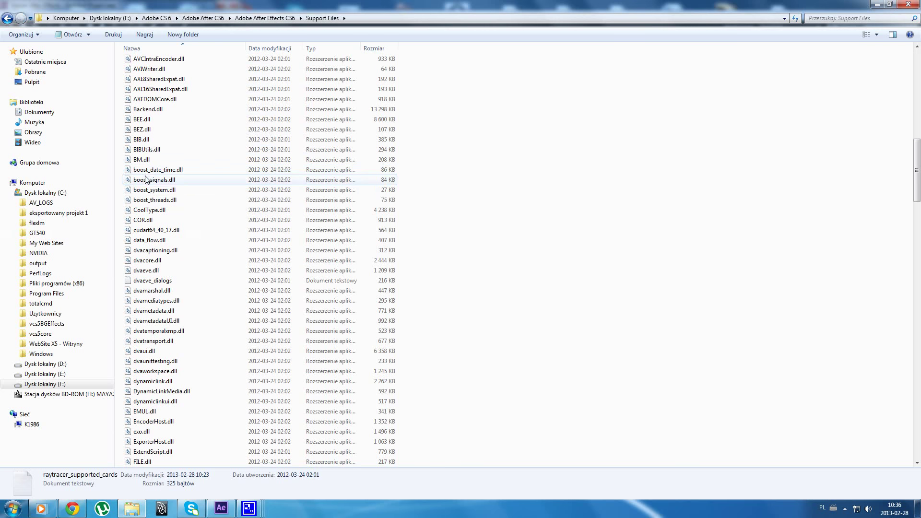
pyautogui.scroll(-4, 159, 212)
pyautogui.scroll(-3, 160, 214)
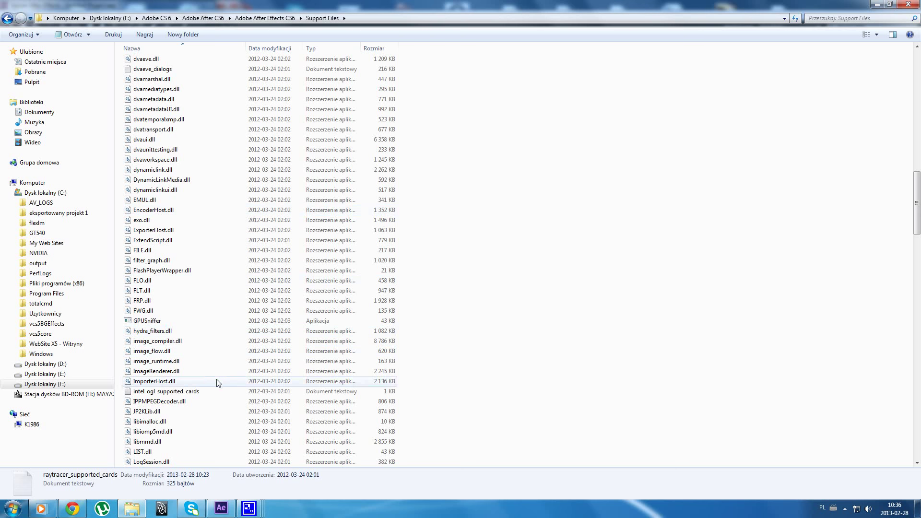
pyautogui.click(191, 395)
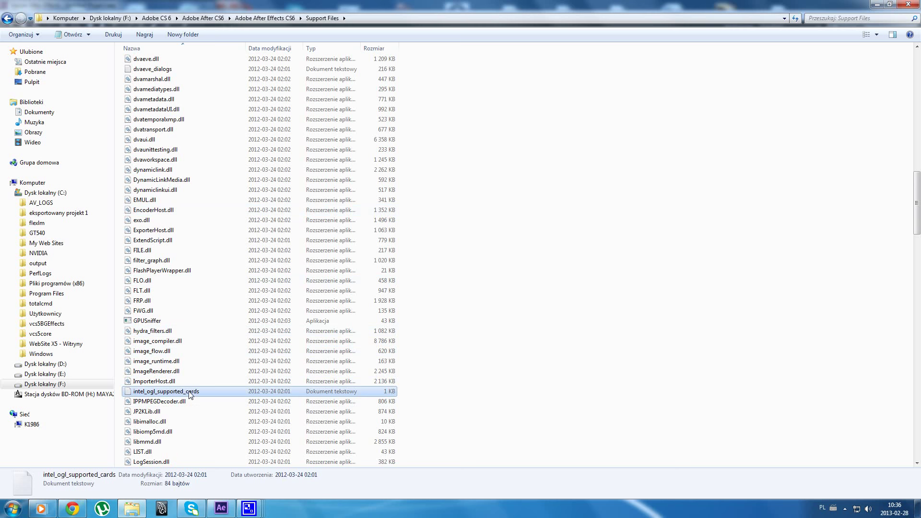
pyautogui.doubleClick(155, 395)
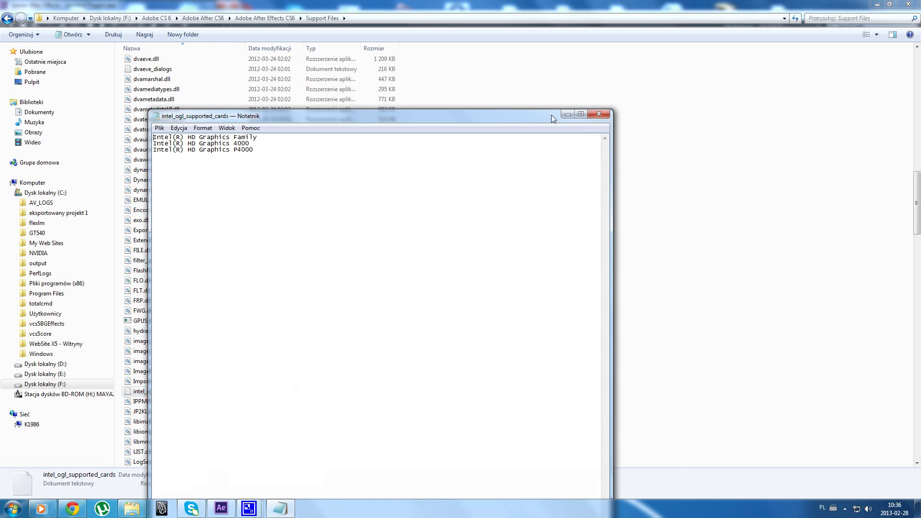
# - Close the Intel card list and open raytracer_supported_cards in Notepad
pyautogui.click(603, 114)
pyautogui.scroll(-3, 263, 294)
pyautogui.scroll(-1, 261, 292)
pyautogui.scroll(-4, 259, 296)
pyautogui.scroll(-3, 257, 299)
pyautogui.scroll(-3, 254, 301)
pyautogui.scroll(-4, 253, 300)
pyautogui.scroll(-3, 251, 301)
pyautogui.scroll(-6, 249, 300)
pyautogui.scroll(-8, 249, 301)
pyautogui.scroll(-3, 247, 301)
pyautogui.doubleClick(182, 376)
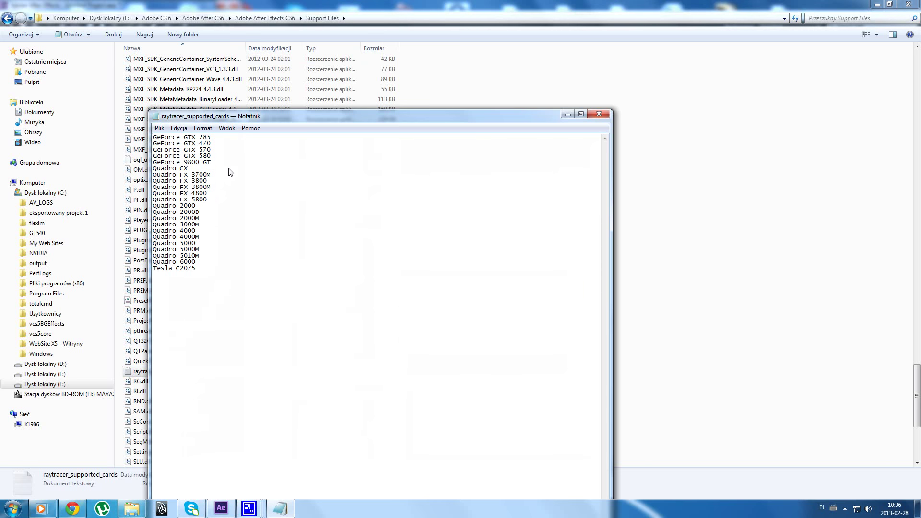
# - Highlight the GeForce 9800 GT entry on line 5, then return to the Support Files listing
pyautogui.moveTo(222, 164); pyautogui.dragTo(152, 163)
pyautogui.click(214, 164)
pyautogui.click(376, 18)
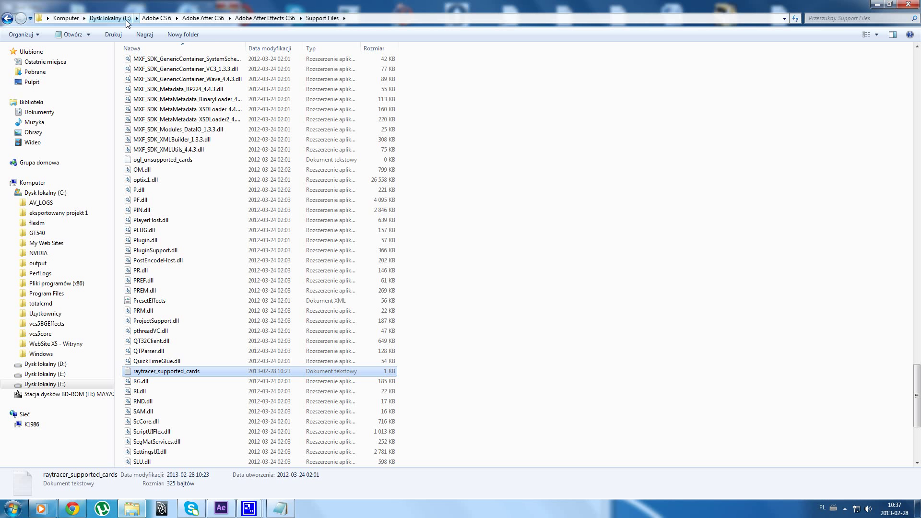
# - Bring After Effects with the Statekmaya2013 ocean composition back to the front
pyautogui.click(221, 508)
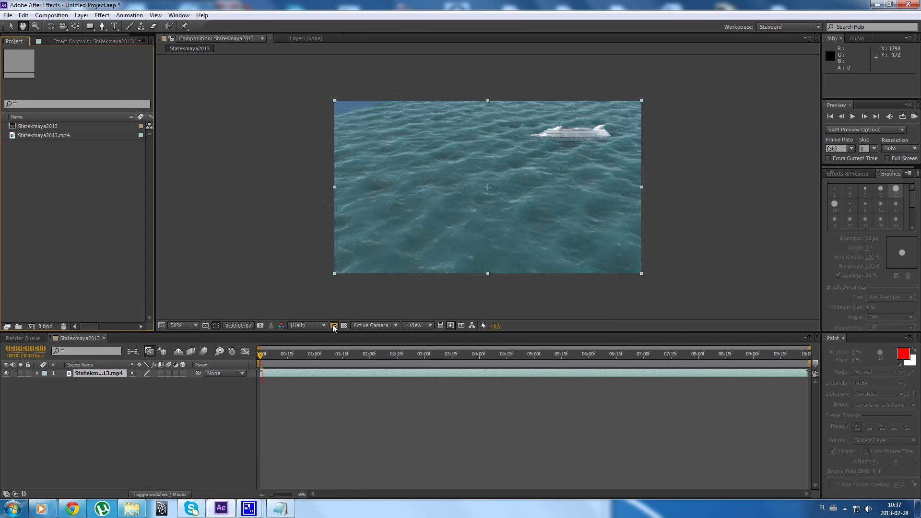